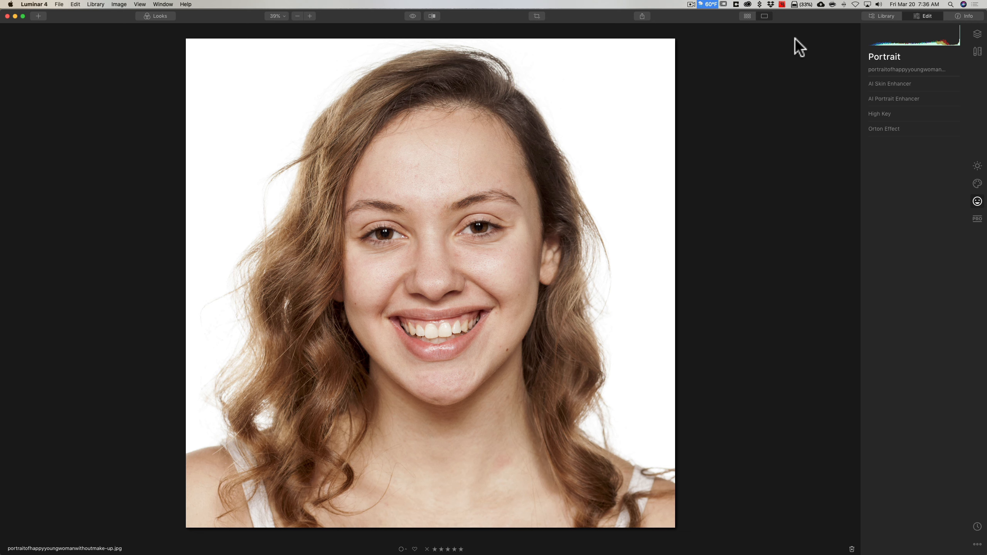
Apply AI Skin Enhancer with Amount 53, Shine Removal 41 and AI Skin Defects Removal enabled, comparing the photo with and without it
{"action": "left_click", "coordinate": [892, 83]}
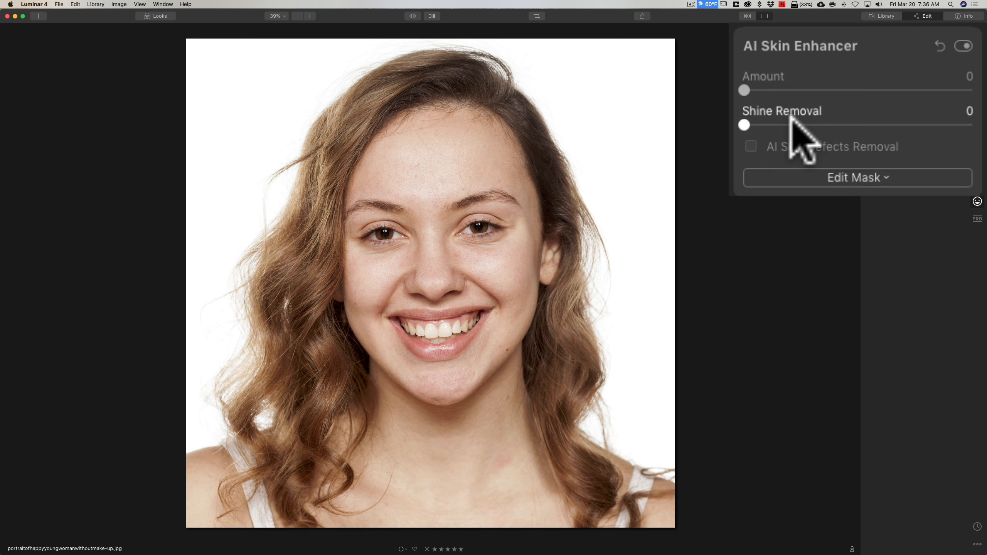
{"action": "left_click_drag", "start_coordinate": [744, 125], "coordinate": [834, 125]}
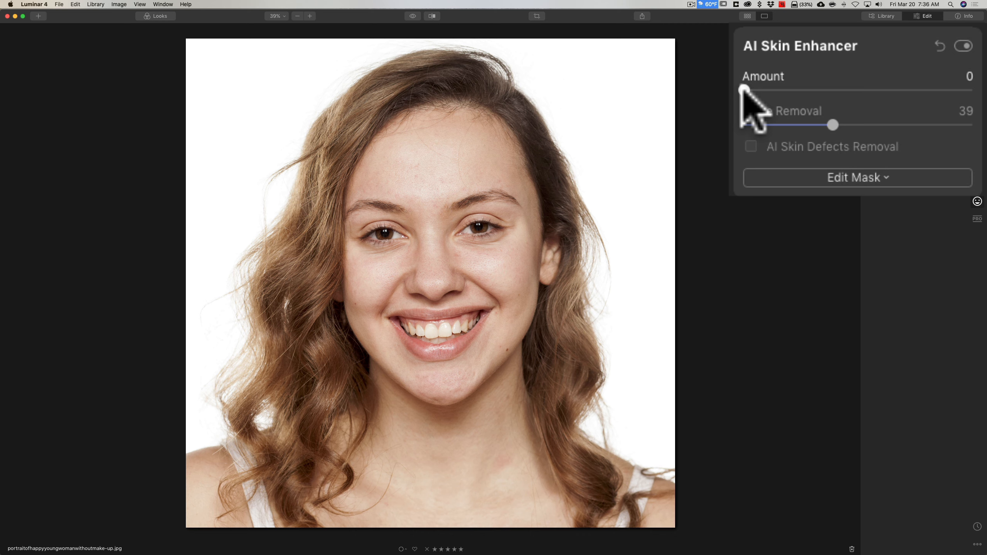
{"action": "left_click_drag", "start_coordinate": [743, 89], "coordinate": [865, 90]}
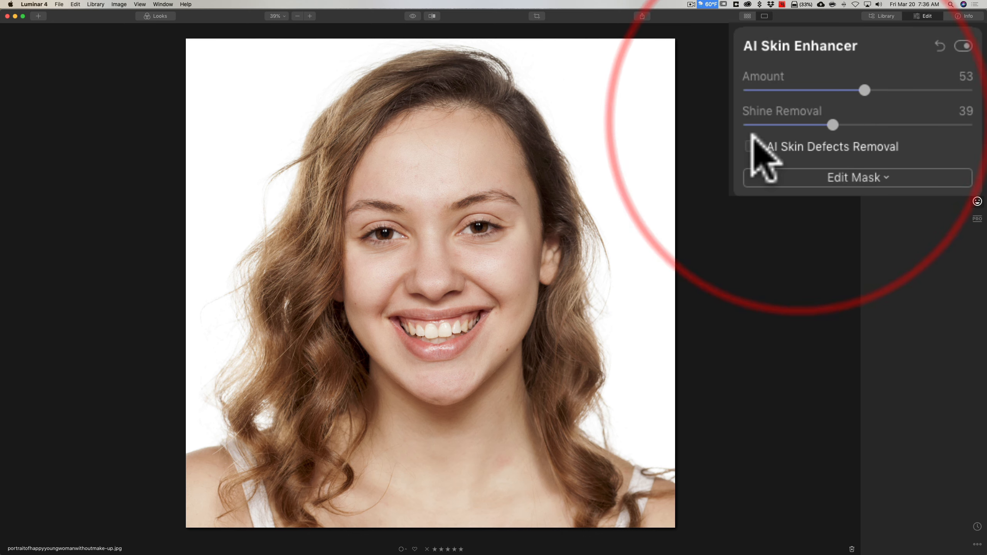
{"action": "left_click", "coordinate": [751, 146]}
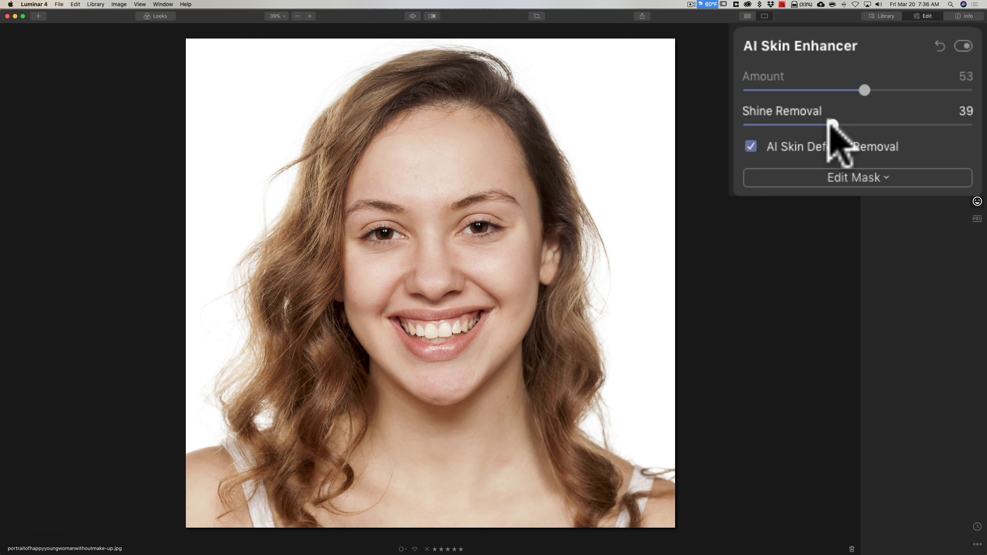
{"action": "left_click_drag", "start_coordinate": [903, 112], "coordinate": [905, 110]}
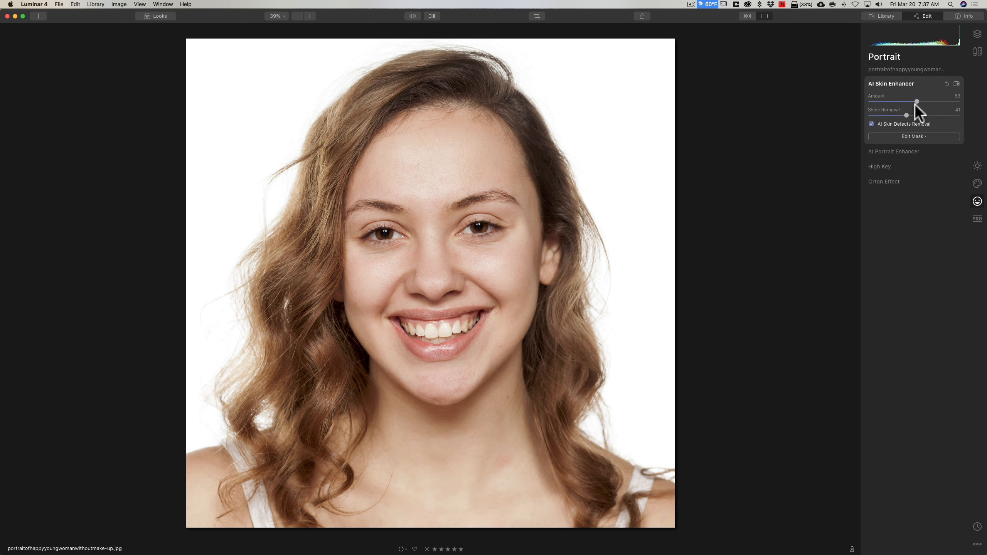
{"action": "left_click", "coordinate": [957, 84]}
{"action": "left_click", "coordinate": [957, 84]}
{"action": "left_click", "coordinate": [893, 84]}
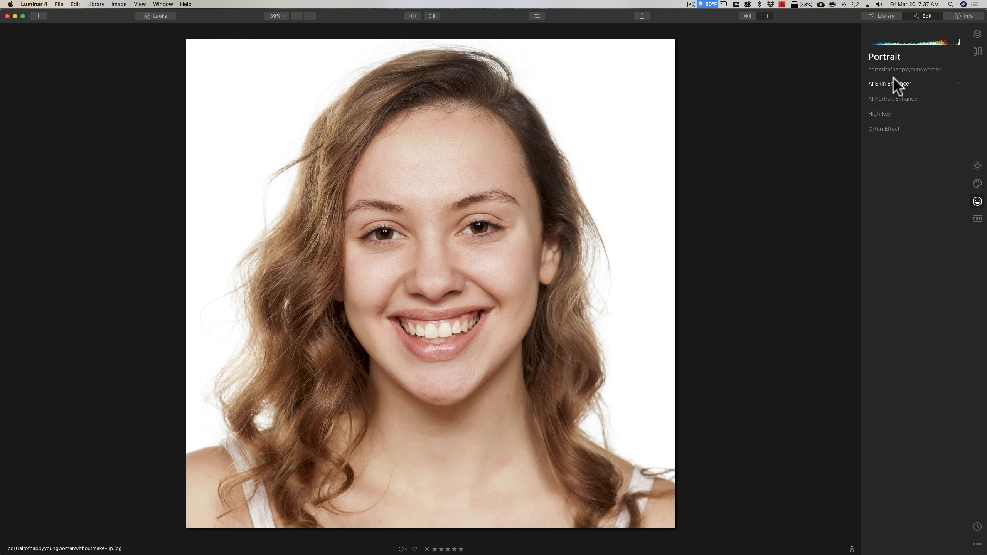
In AI Portrait Enhancer, set Face Light to 43, Eye Whitening to 44, Eye Enhancer to 55 and Dark Circles Removal to 67
{"action": "left_click", "coordinate": [899, 98]}
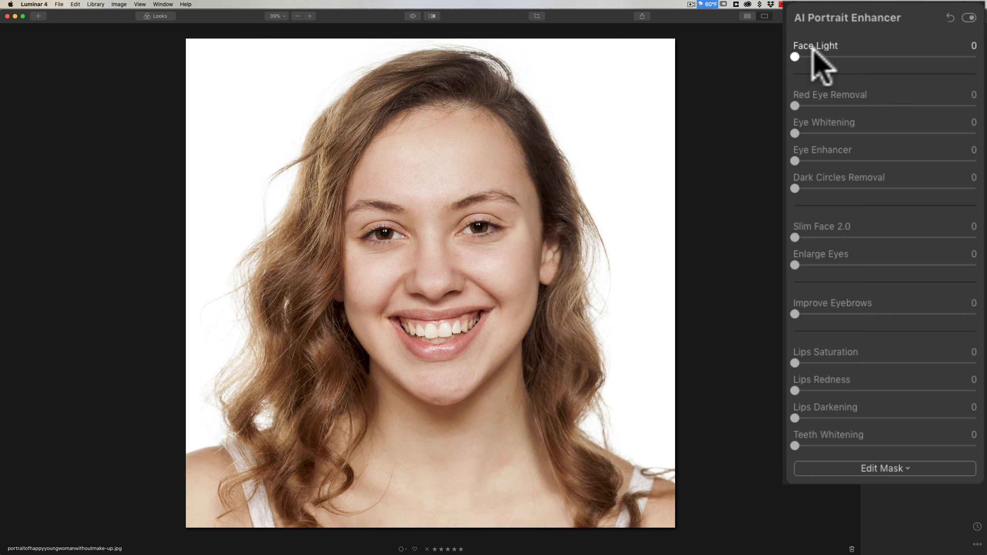
{"action": "left_click_drag", "start_coordinate": [795, 57], "coordinate": [872, 56]}
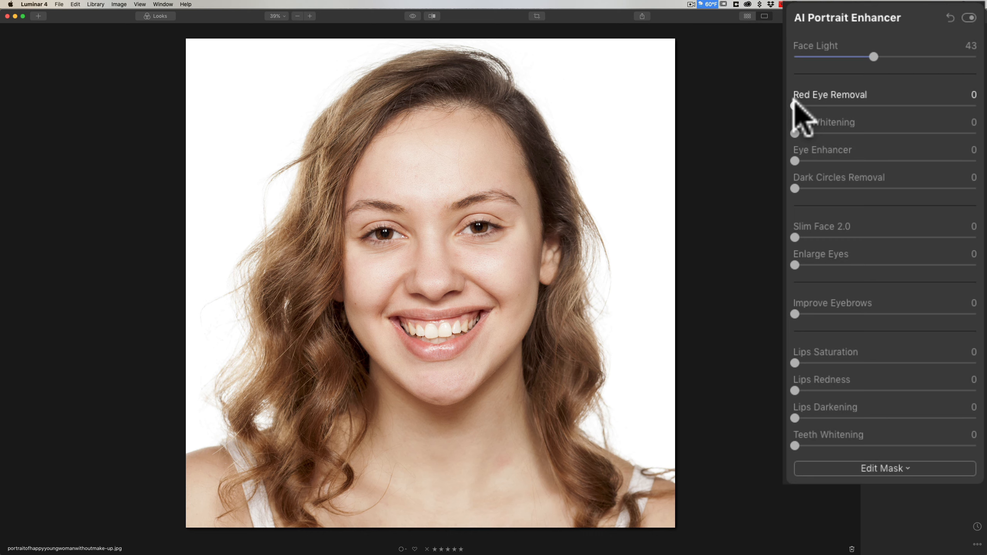
{"action": "left_click_drag", "start_coordinate": [795, 133], "coordinate": [876, 133]}
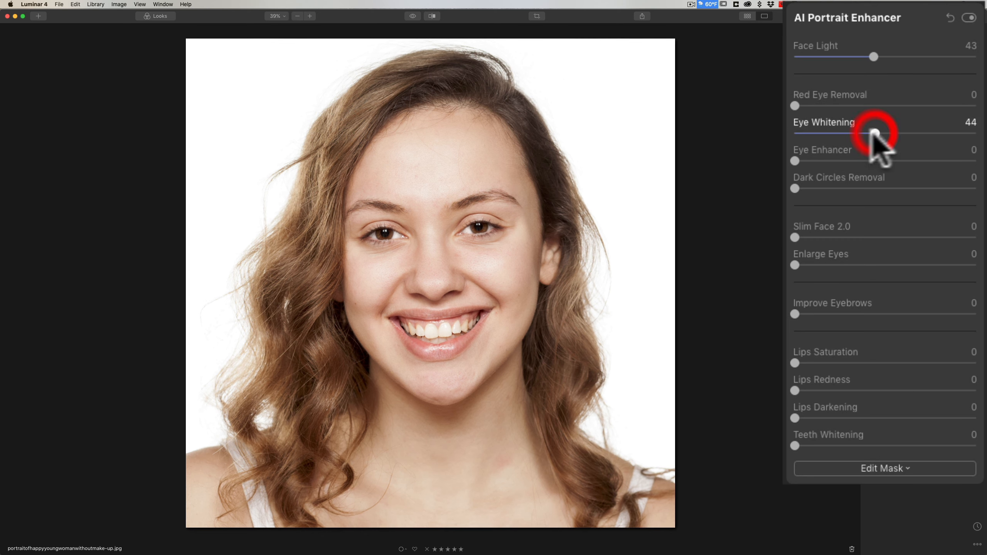
{"action": "left_click_drag", "start_coordinate": [794, 160], "coordinate": [895, 160]}
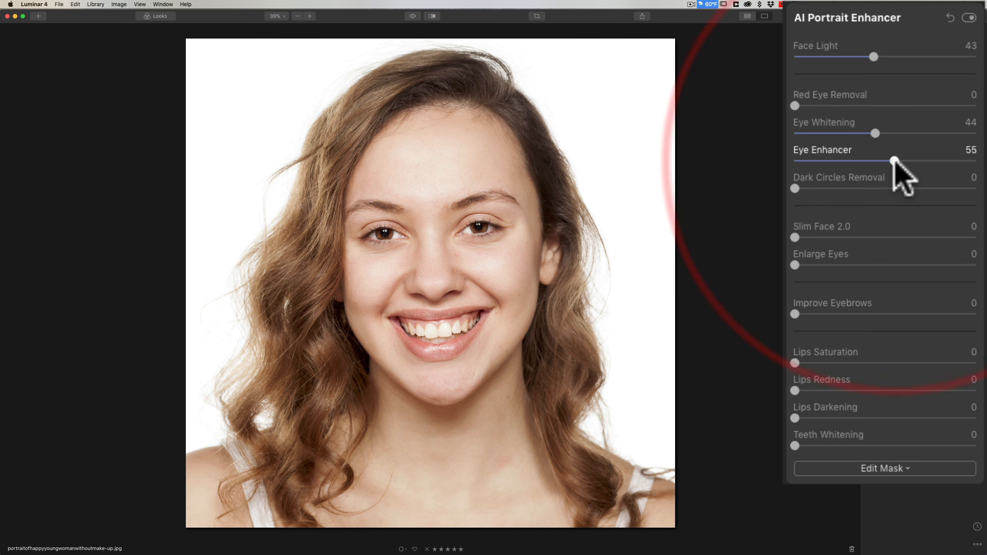
{"action": "mouse_move", "coordinate": [795, 189]}
{"action": "left_mouse_down"}
{"action": "mouse_move", "coordinate": [937, 189]}
{"action": "mouse_move", "coordinate": [920, 190]}
{"action": "left_mouse_up"}
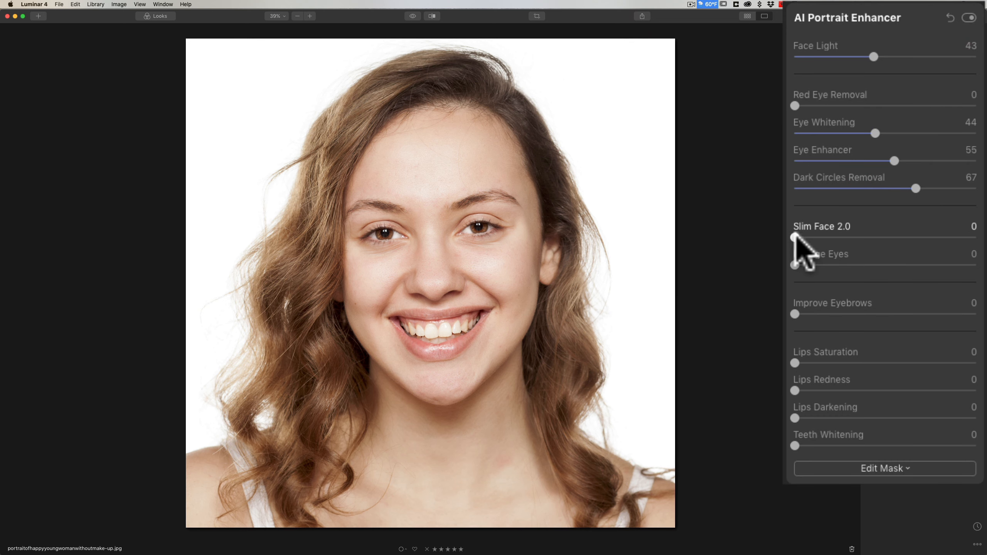
Set Enlarge Eyes to 32 and Improve Eyebrows to 43, leaving Slim Face 2.0 at 0
{"action": "mouse_move", "coordinate": [794, 238]}
{"action": "left_mouse_down"}
{"action": "mouse_move", "coordinate": [900, 237]}
{"action": "mouse_move", "coordinate": [794, 238]}
{"action": "left_mouse_up"}
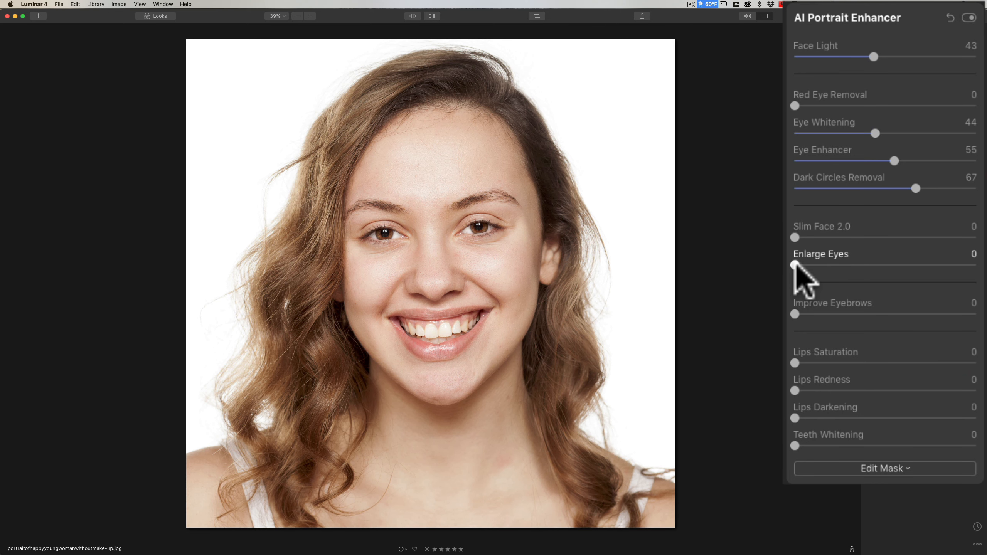
{"action": "left_click_drag", "start_coordinate": [795, 265], "coordinate": [853, 265]}
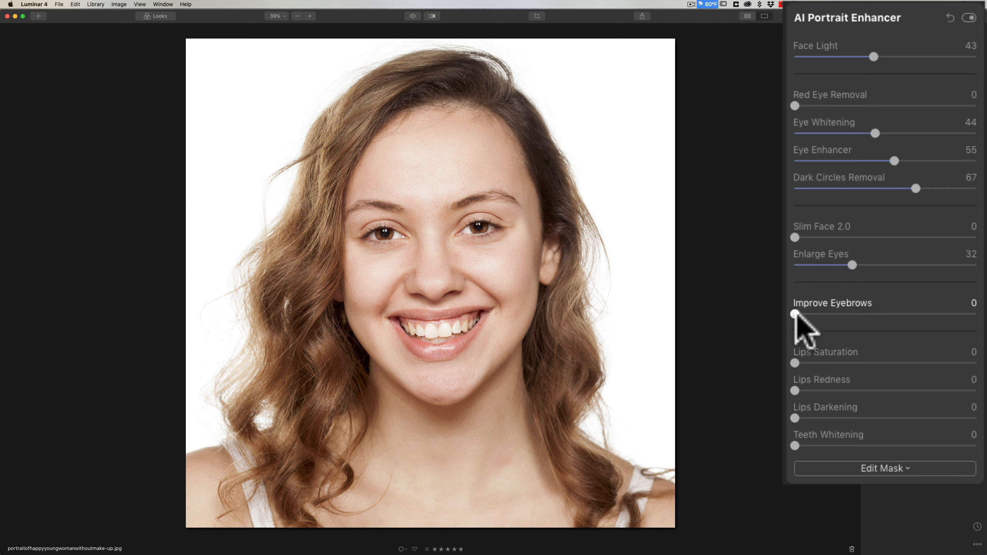
{"action": "left_click_drag", "start_coordinate": [795, 314], "coordinate": [873, 315]}
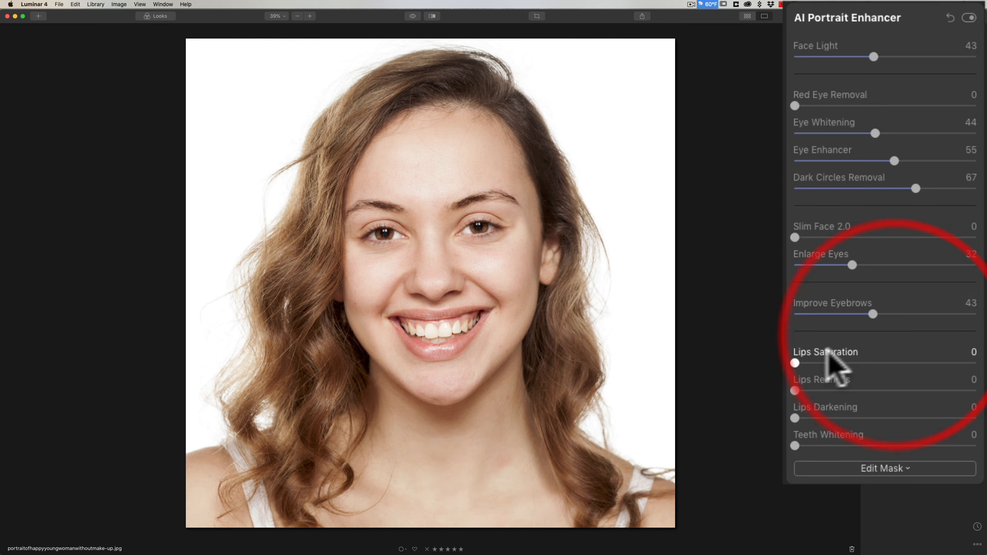
Set Lips Saturation to 41, Lips Redness to 38, Lips Darkening to 35 and Teeth Whitening to 69
{"action": "left_click_drag", "start_coordinate": [795, 364], "coordinate": [869, 363]}
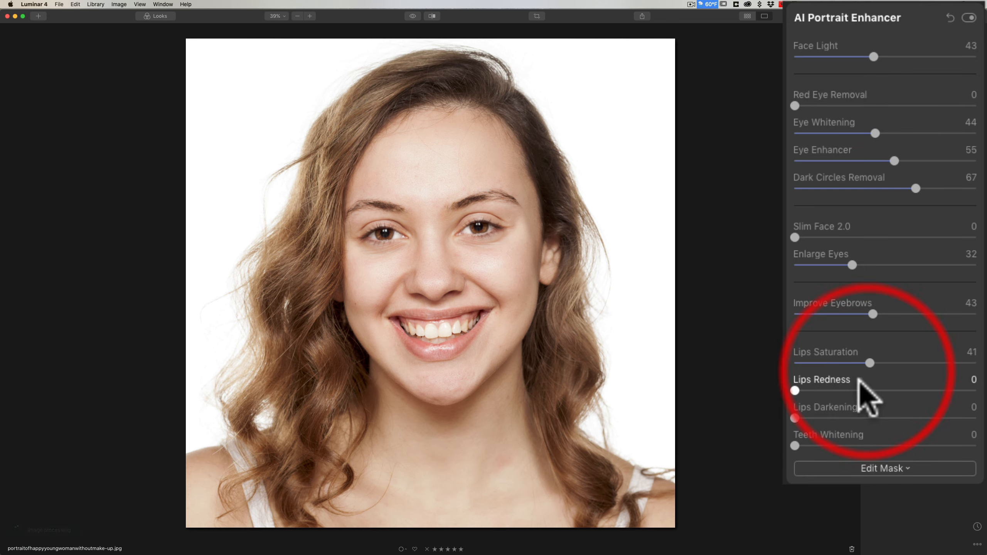
{"action": "left_click_drag", "start_coordinate": [795, 390], "coordinate": [864, 390]}
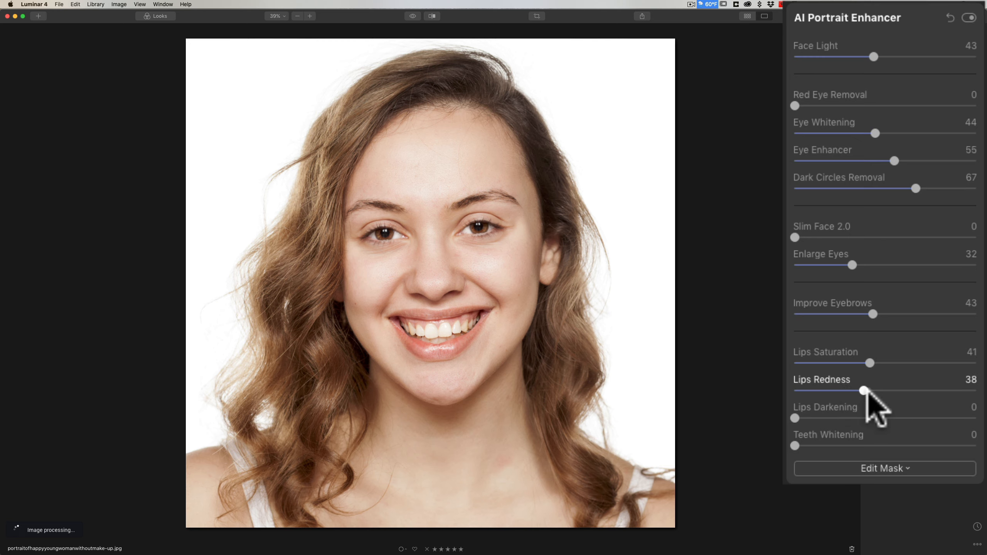
{"action": "left_click_drag", "start_coordinate": [795, 418], "coordinate": [858, 418]}
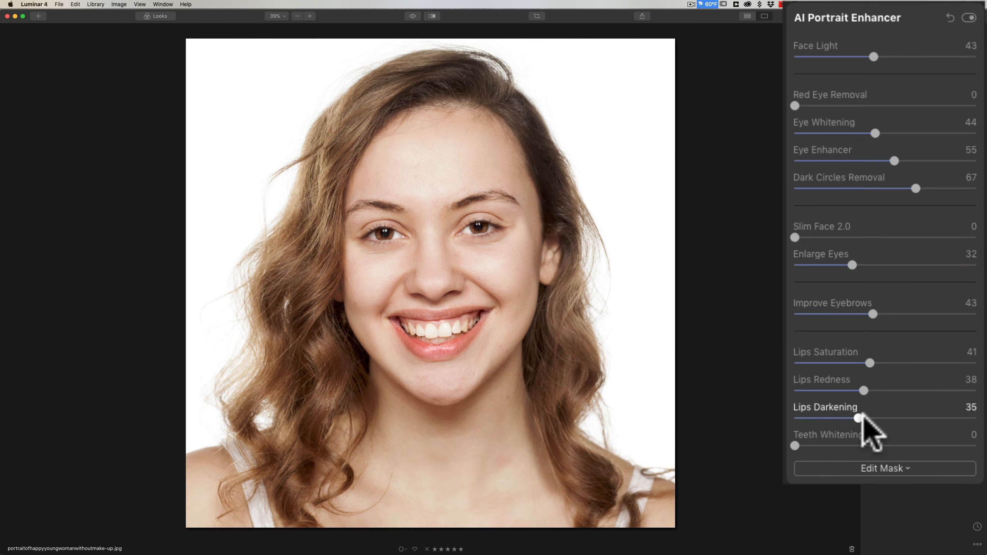
{"action": "mouse_move", "coordinate": [795, 446]}
{"action": "left_mouse_down"}
{"action": "mouse_move", "coordinate": [920, 446]}
{"action": "mouse_move", "coordinate": [932, 314]}
{"action": "left_mouse_up"}
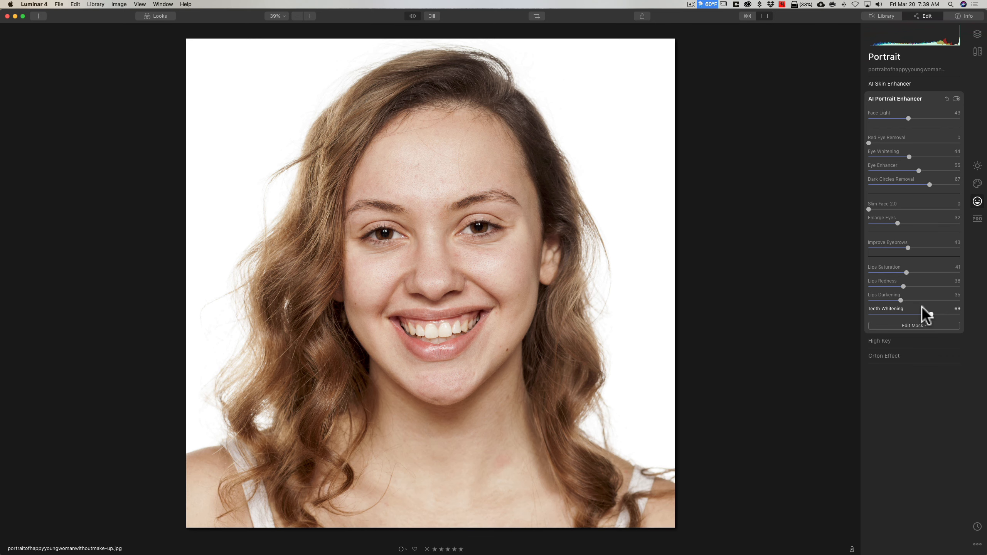
Compare the retouched portrait with the original image several times
{"action": "key", "text": "backslash"}
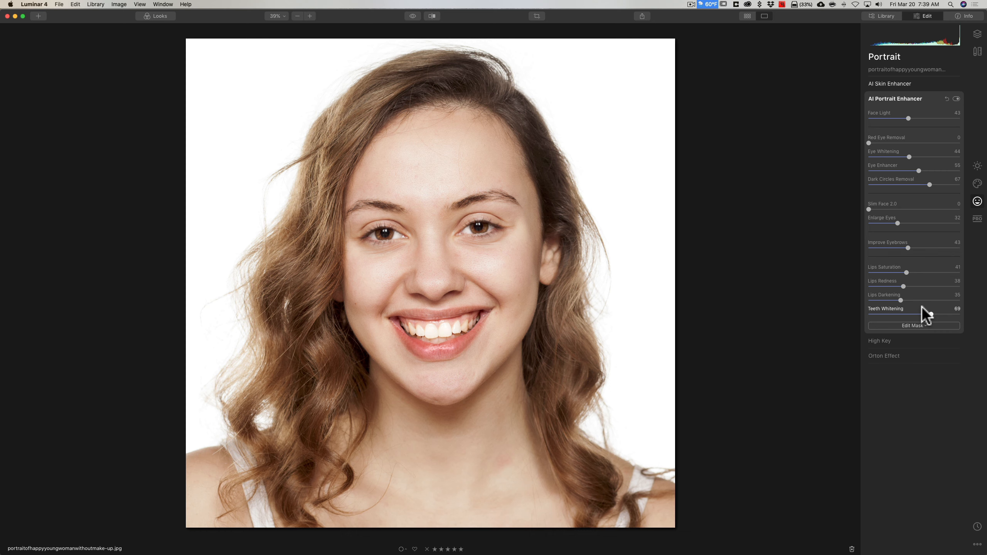
{"action": "key", "text": "backslash"}
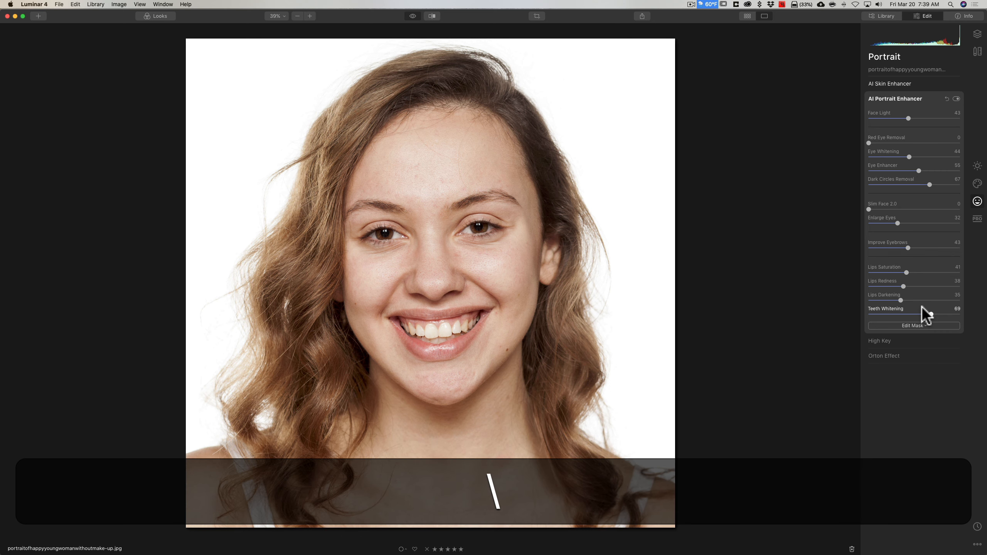
{"action": "key", "text": "backslash"}
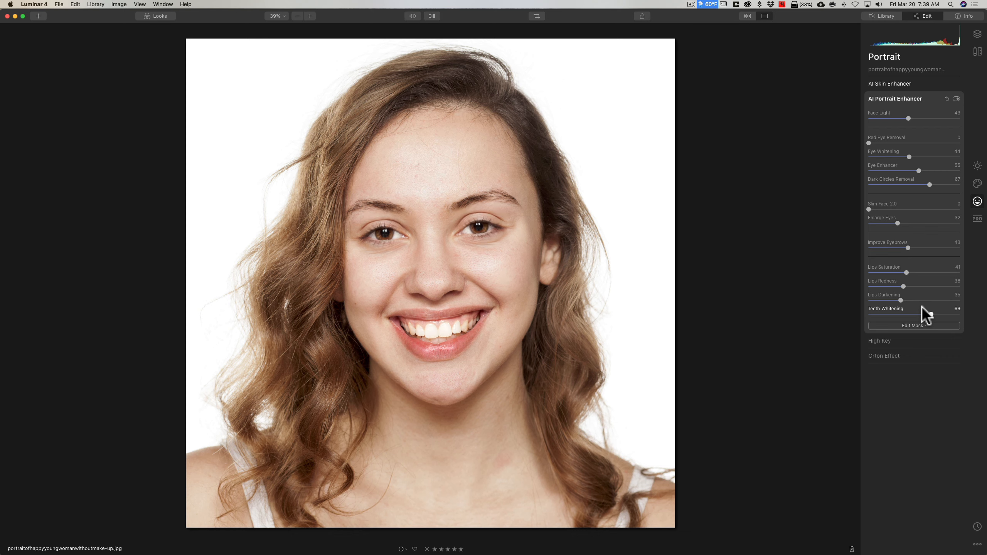
{"action": "key", "text": "backslash"}
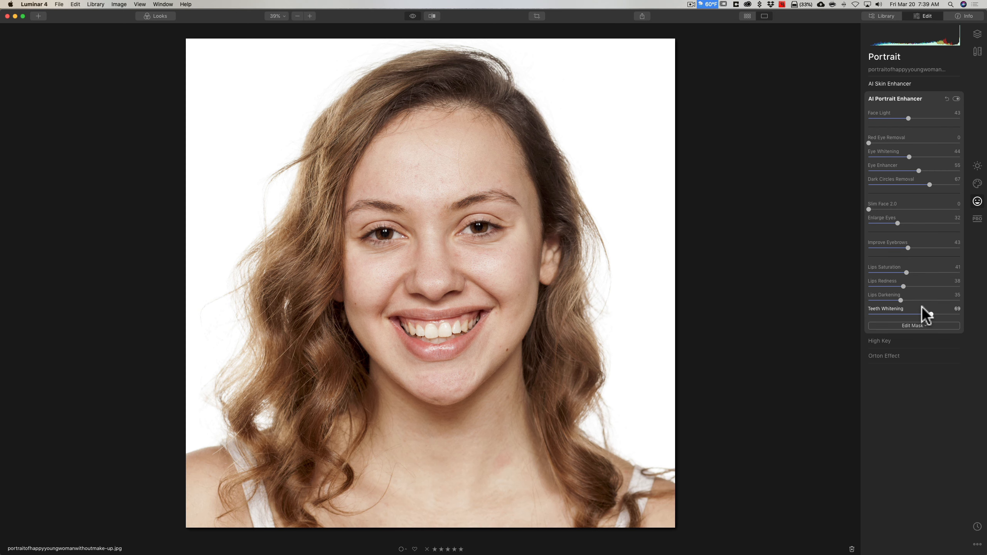
{"action": "key", "text": "backslash"}
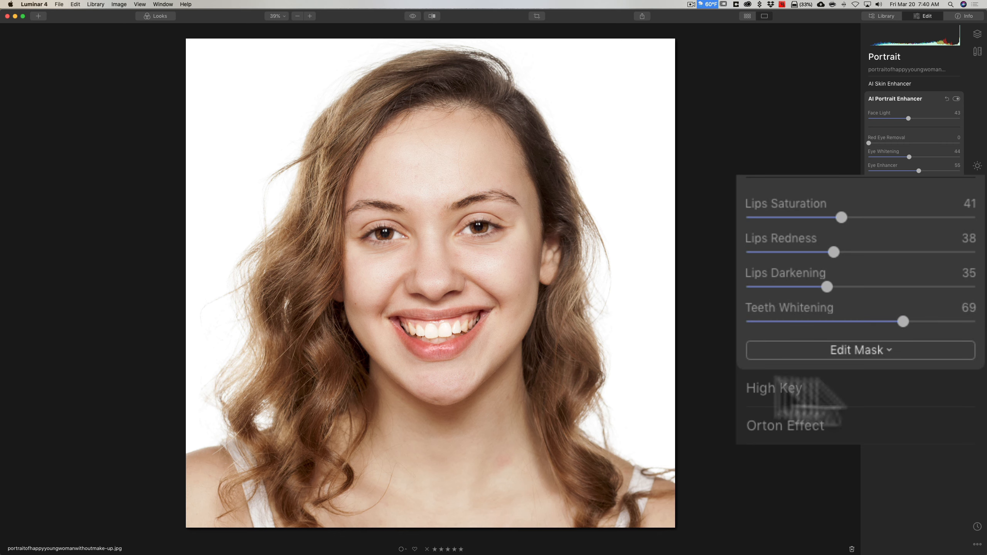
Erase the AI Portrait Enhancer effect from the upper gums on the image's right side, using a size 28 mask brush at 100% softness and opacity
{"action": "left_click", "coordinate": [877, 348]}
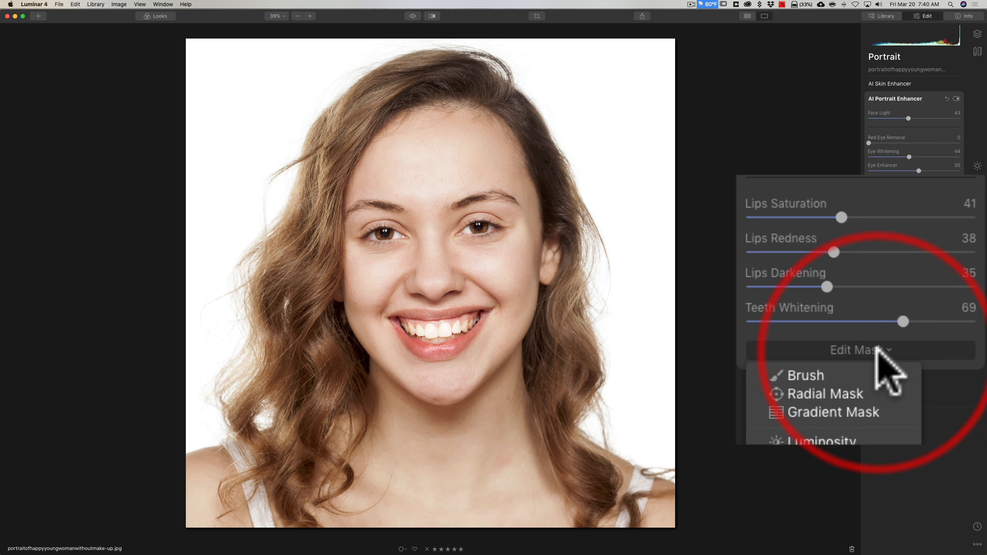
{"action": "left_click", "coordinate": [804, 376]}
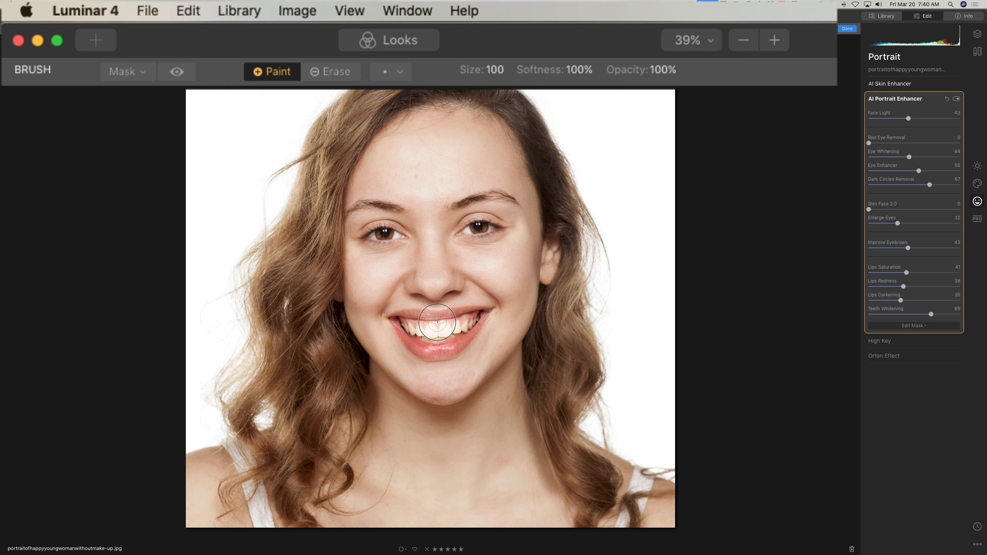
{"action": "left_click", "coordinate": [325, 73]}
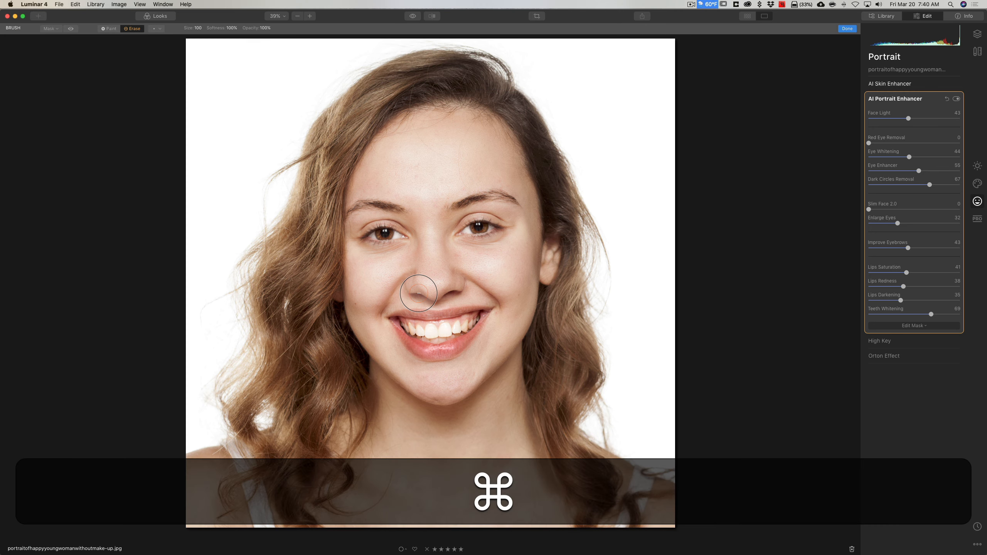
{"action": "key", "text": "super+equal"}
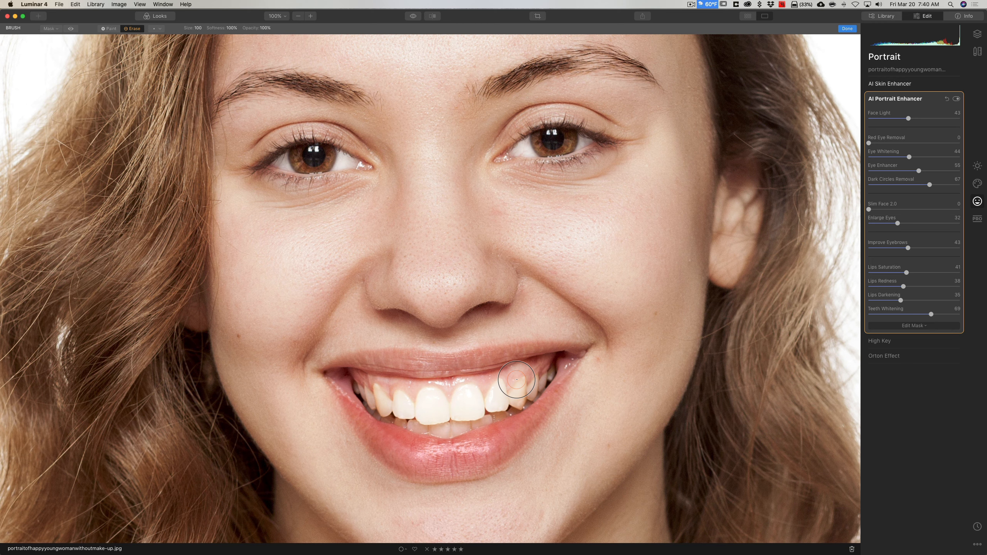
{"action": "key", "text": "bracketleft"}
{"action": "key", "text": "bracketleft"}
{"action": "key", "text": "bracketleft"}
{"action": "key", "text": "bracketleft"}
{"action": "key", "text": "bracketleft"}
{"action": "key", "text": "bracketleft"}
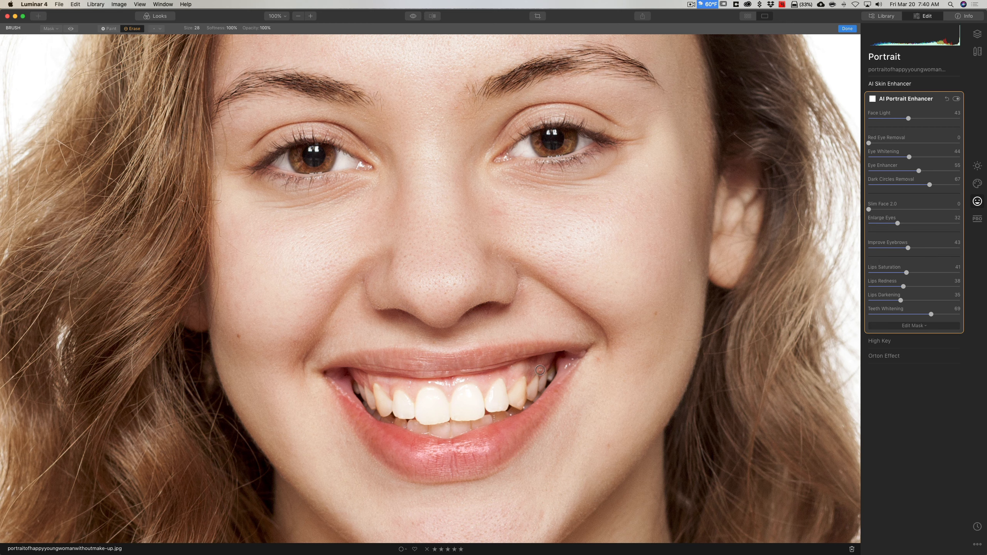
{"action": "mouse_move", "coordinate": [525, 366]}
{"action": "left_mouse_down"}
{"action": "mouse_move", "coordinate": [510, 379]}
{"action": "mouse_move", "coordinate": [440, 382]}
{"action": "mouse_move", "coordinate": [350, 374]}
{"action": "mouse_move", "coordinate": [389, 387]}
{"action": "mouse_move", "coordinate": [538, 368]}
{"action": "left_mouse_up"}
Erase the effect from the gums at the mouth's corner on the image's left side, using a size 22 brush
{"action": "key", "text": "bracketleft"}
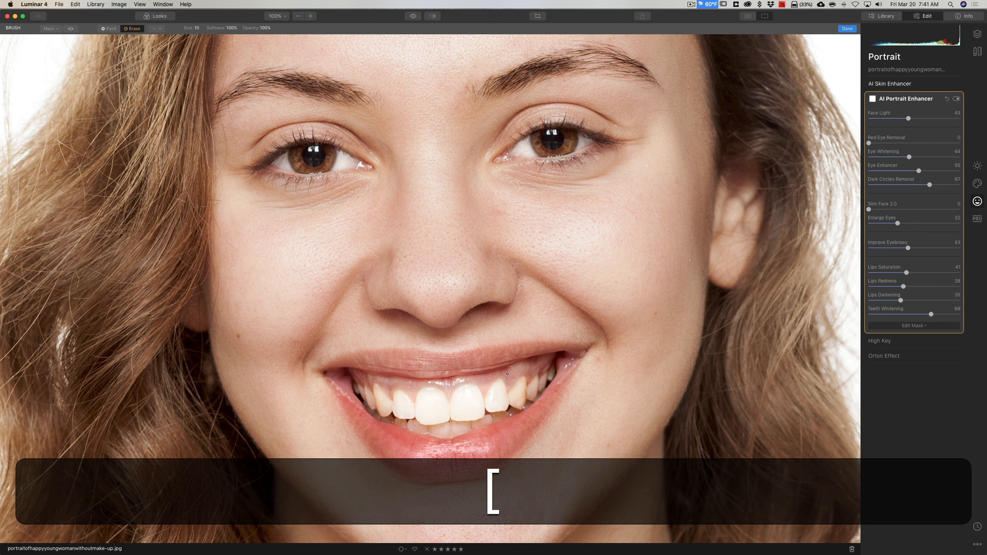
{"action": "key", "text": "bracketright"}
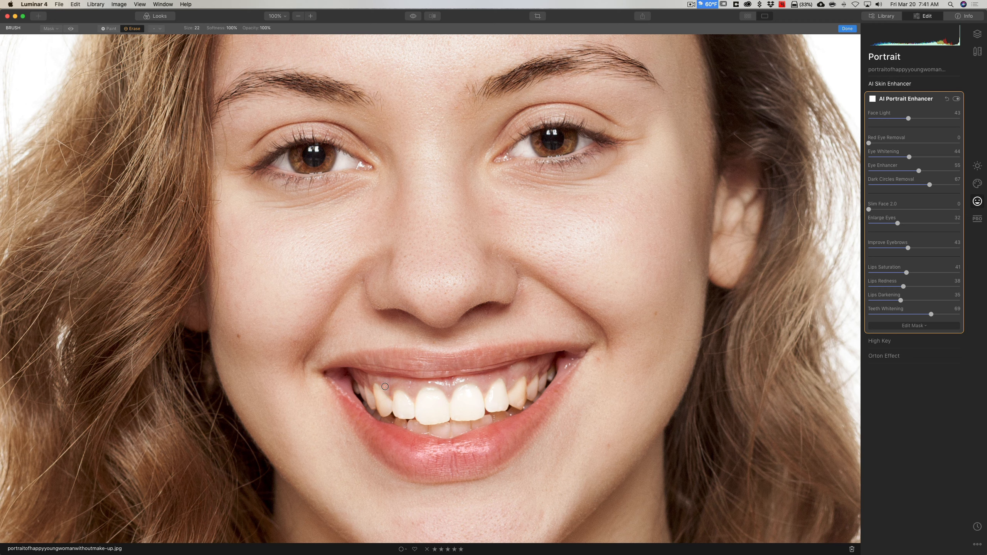
{"action": "left_click", "coordinate": [361, 378]}
{"action": "key", "text": "super+0"}
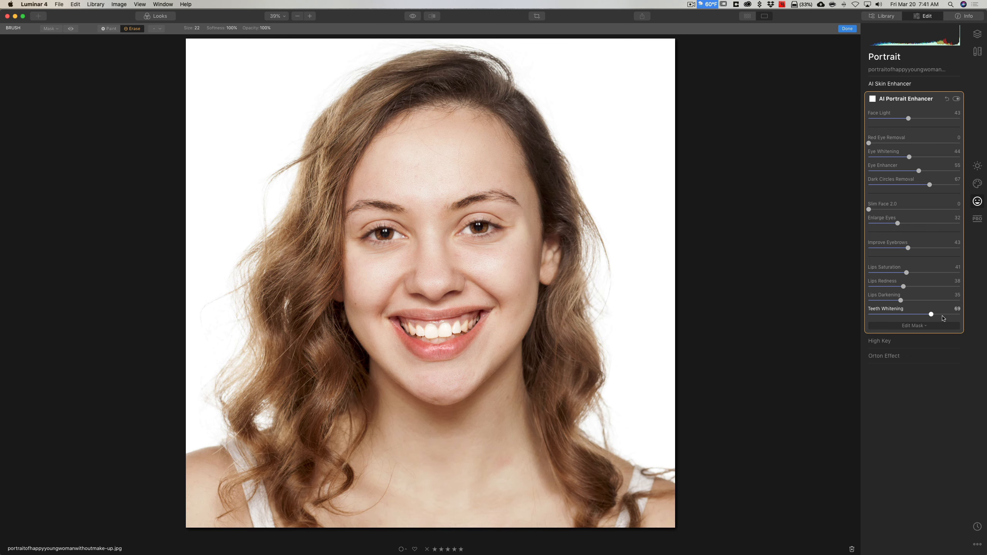
Raise Teeth Whitening to 100 and compare the portrait with the original
{"action": "left_click_drag", "start_coordinate": [936, 315], "coordinate": [961, 317]}
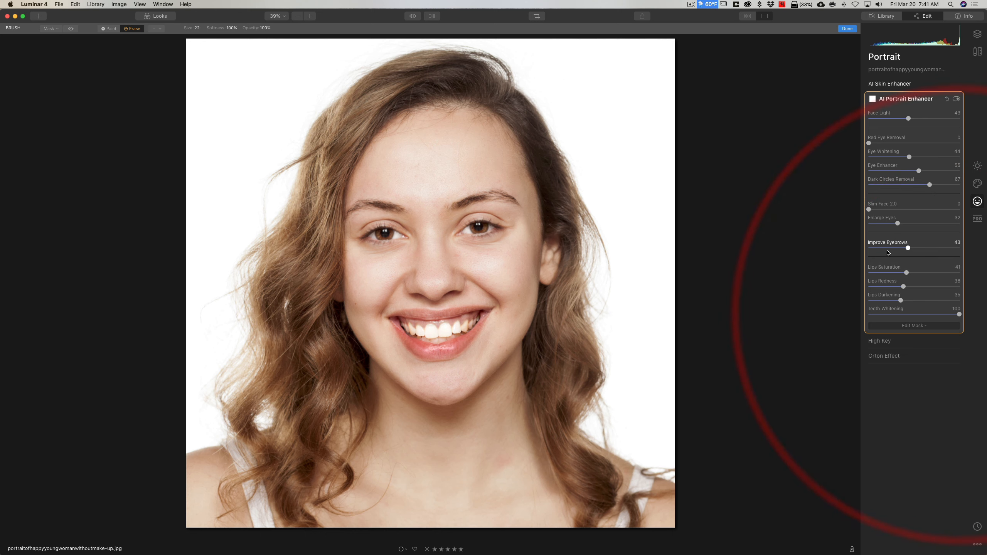
{"action": "key", "text": "backslash"}
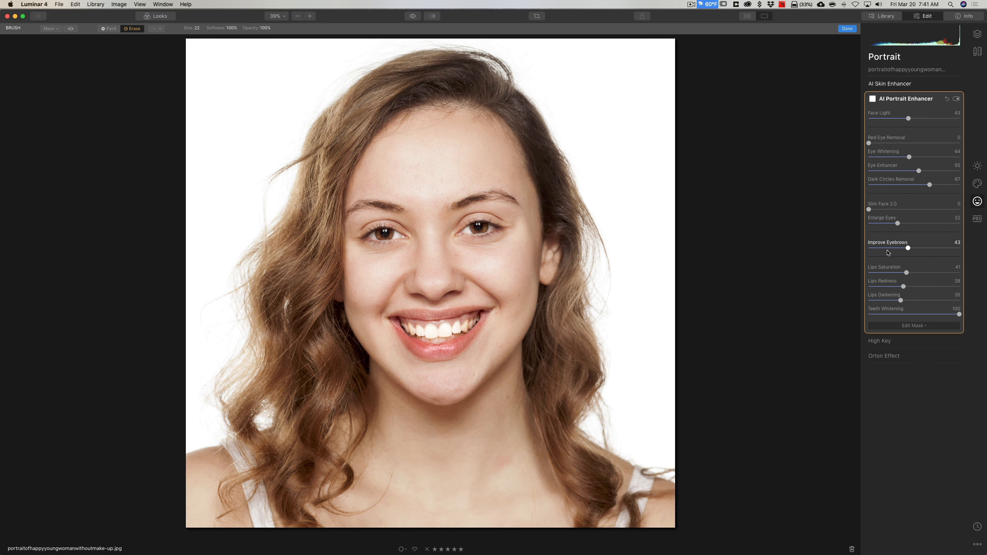
{"action": "key", "text": "backslash"}
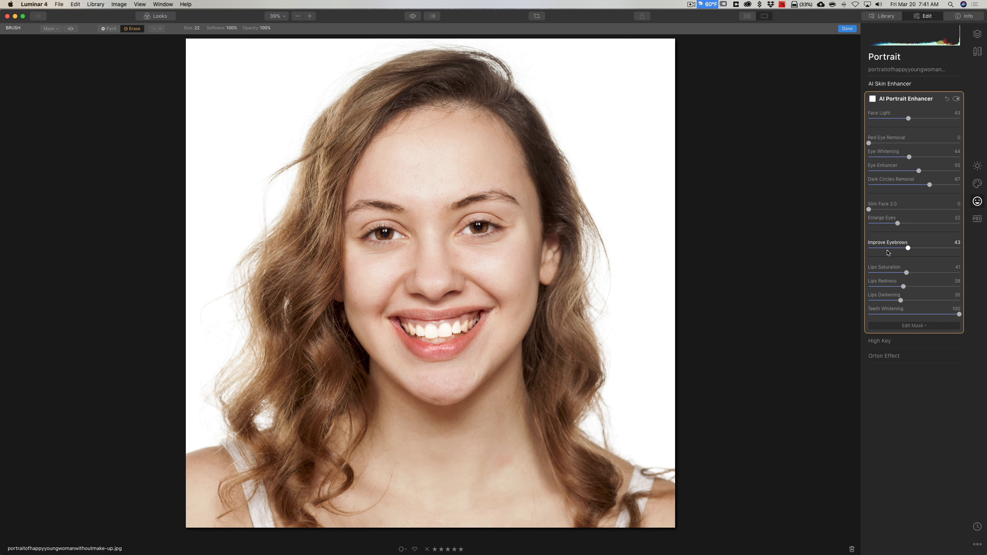